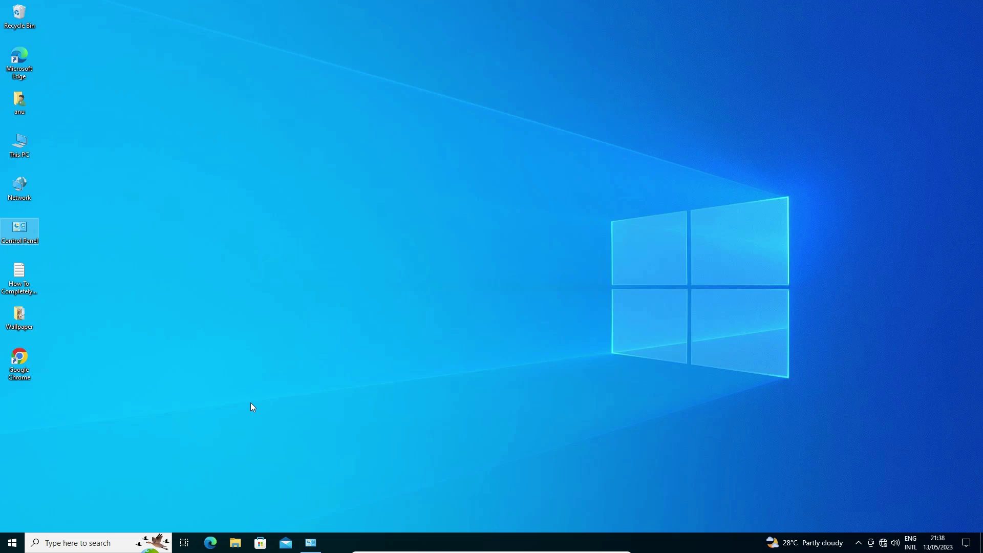
# - Search Start for 'services', open Services, and right-click Radio Management Service
pyautogui.click(12, 542)
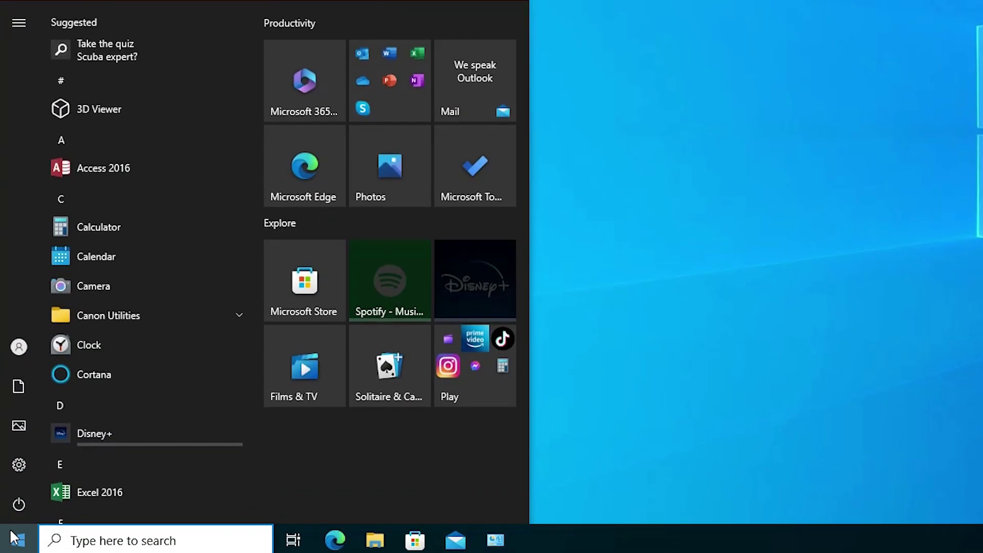
pyautogui.write('ser')
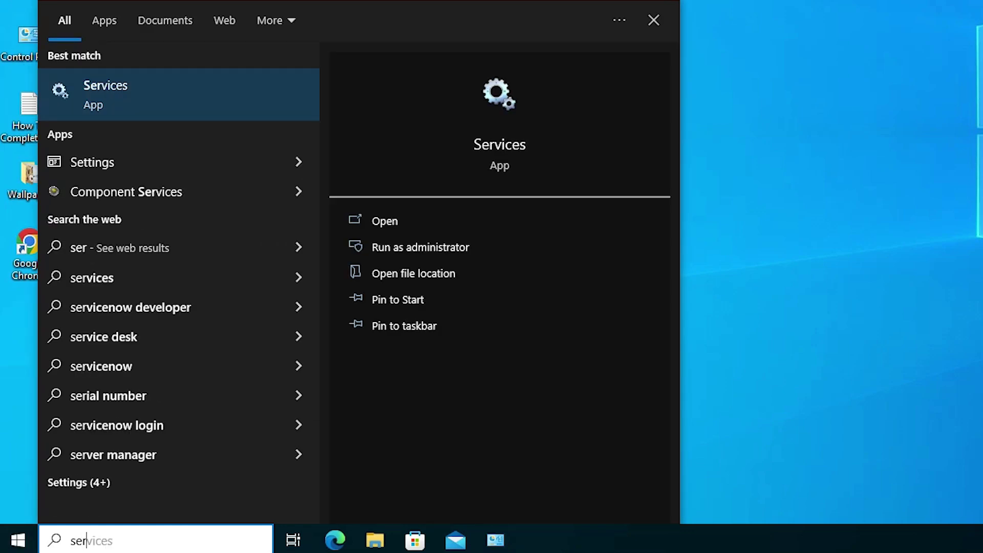
pyautogui.click(209, 87)
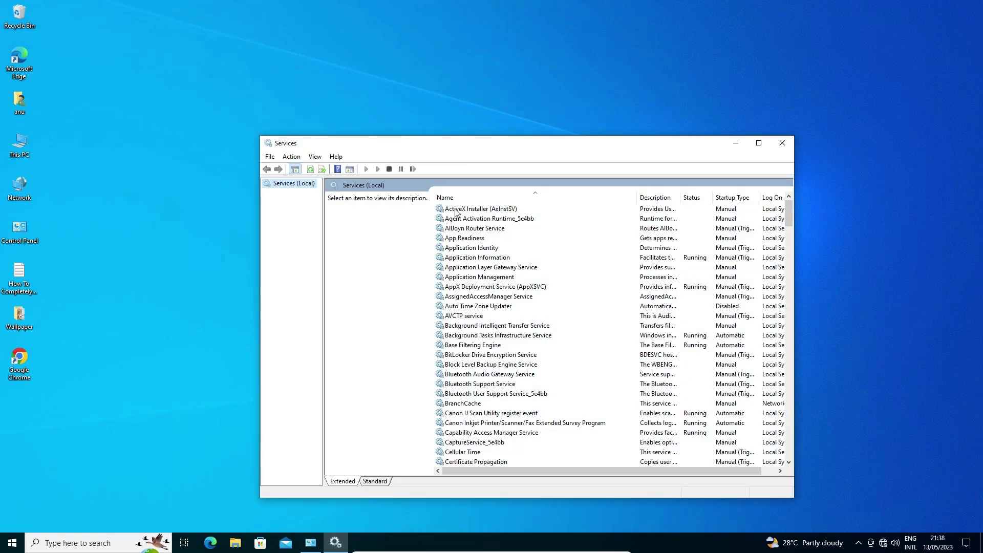
pyautogui.click(462, 238)
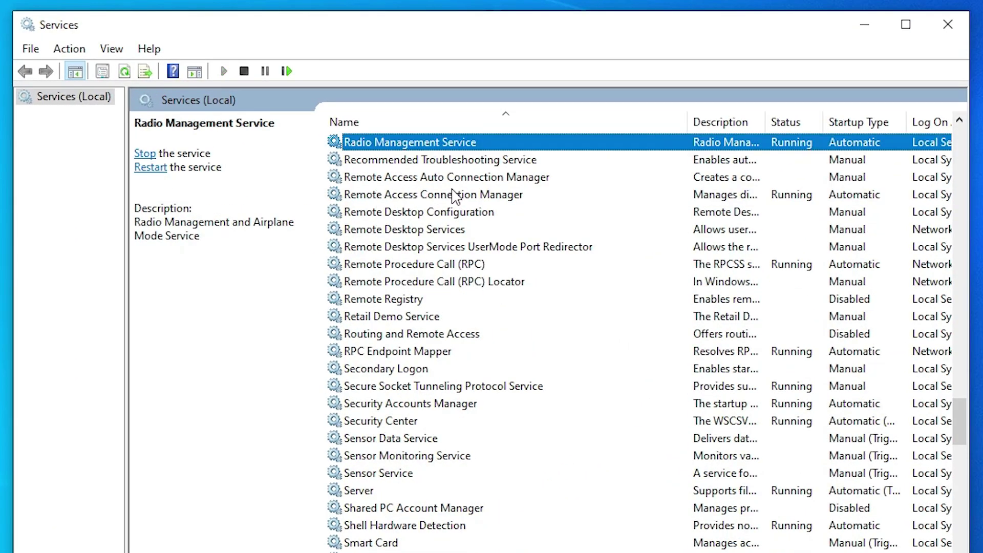
pyautogui.scroll(1, 453, 196)
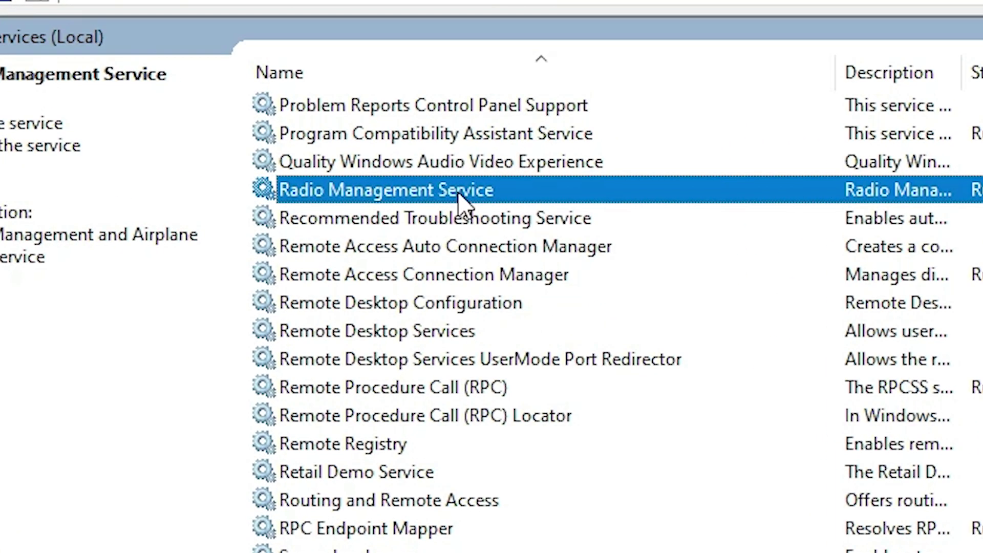
pyautogui.rightClick(463, 201)
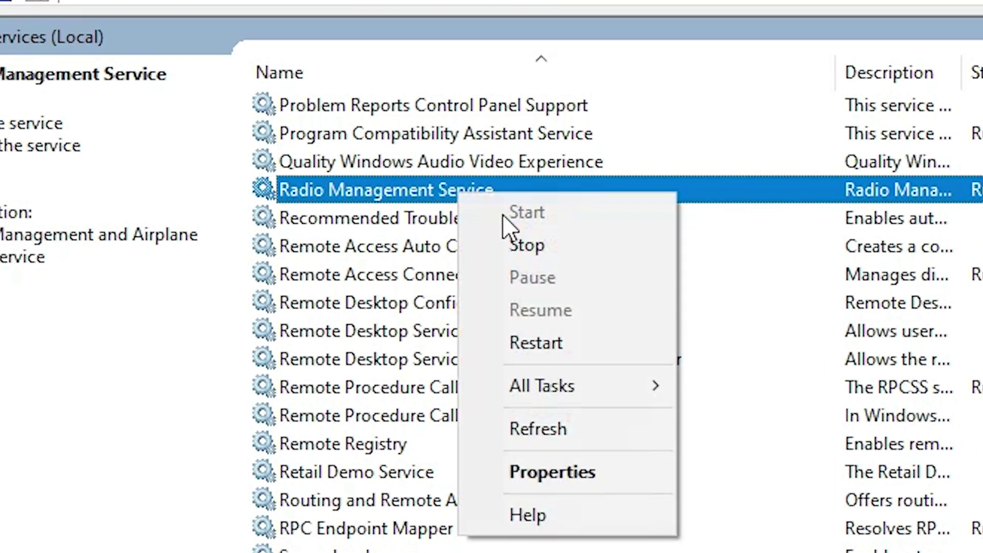
# - Set the Radio Management Service startup type to Automatic and apply it
pyautogui.click(565, 472)
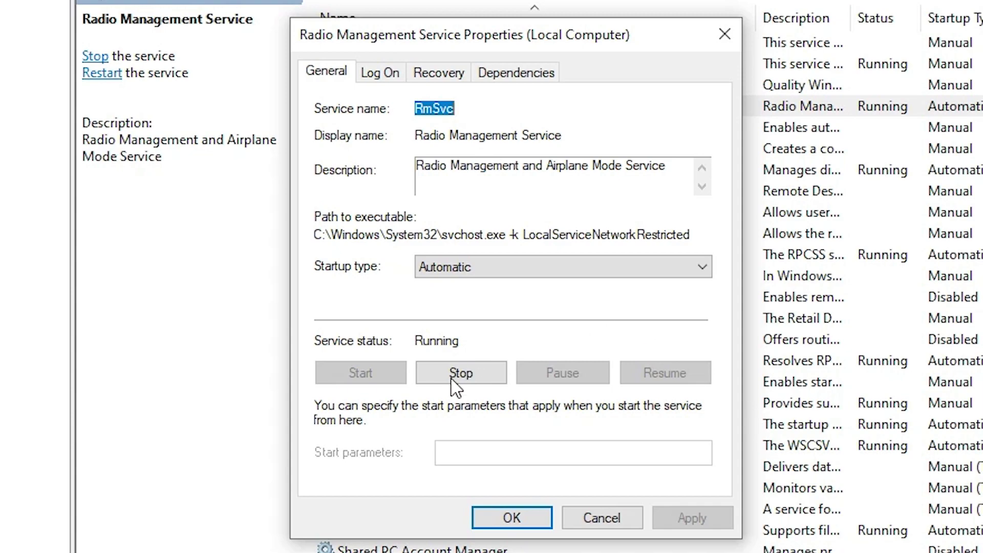
pyautogui.click(507, 267)
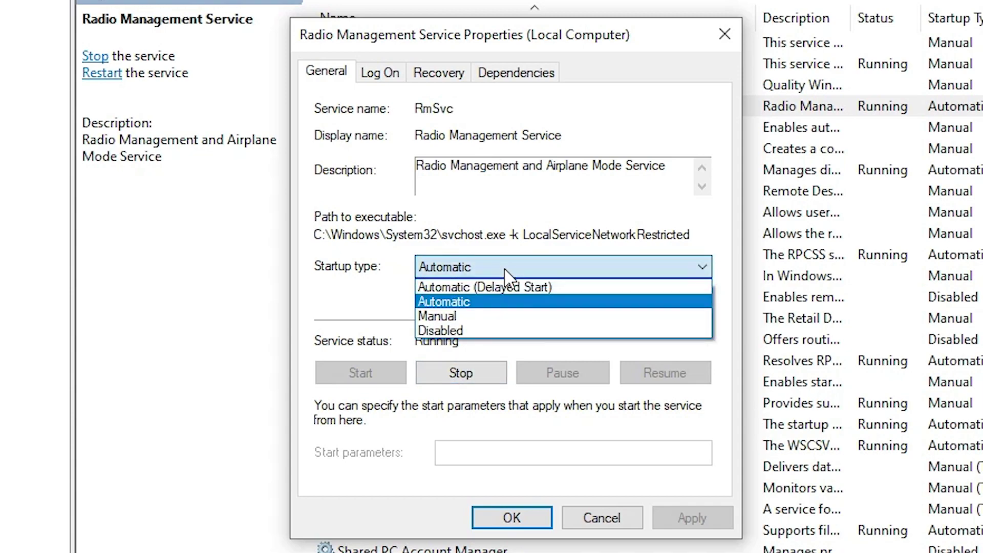
pyautogui.click(444, 301)
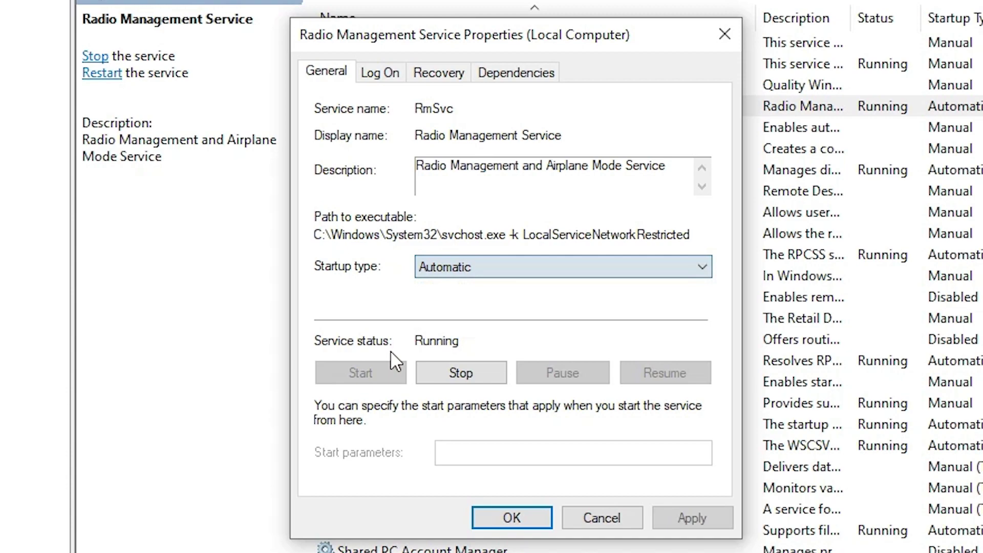
pyautogui.click(692, 518)
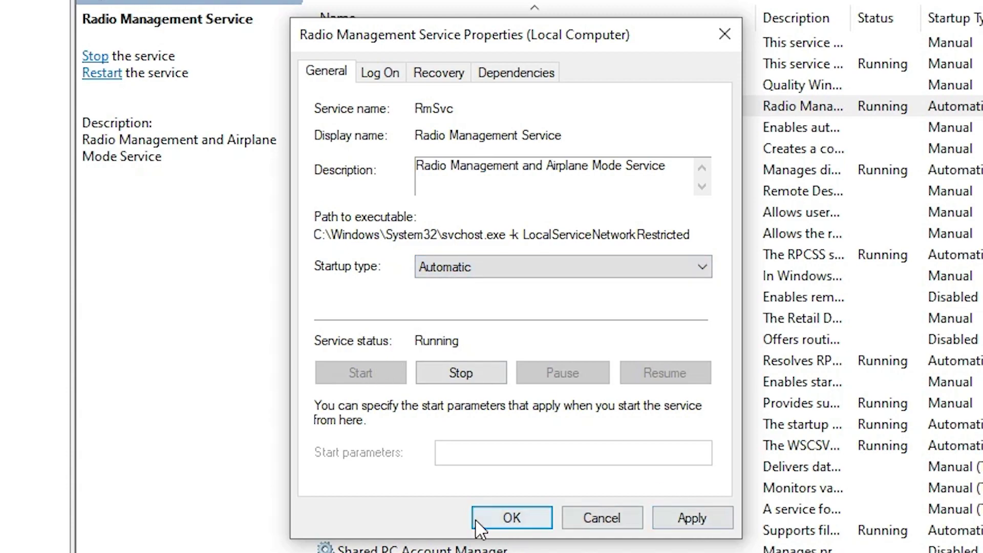
# - Close the service properties dialog and the Services window
pyautogui.click(601, 518)
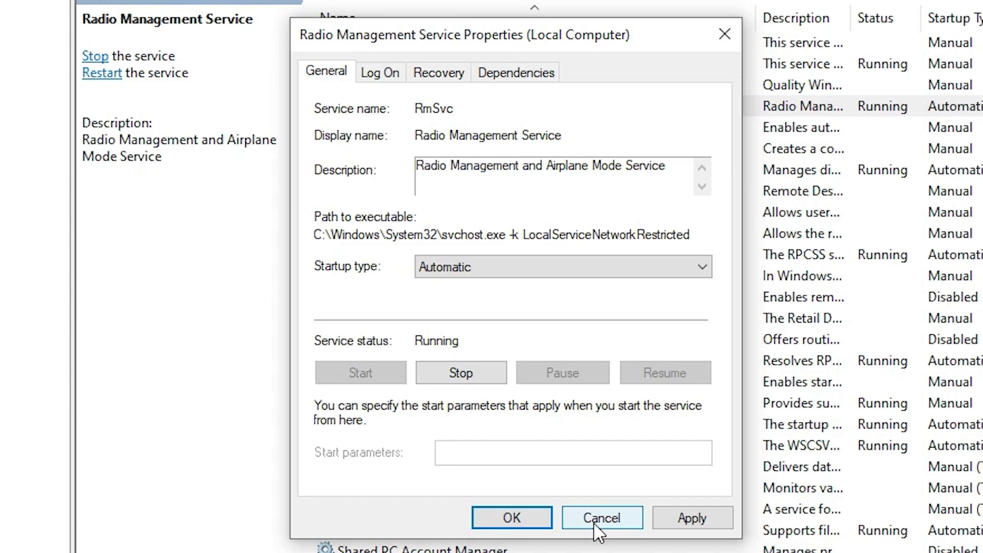
pyautogui.click(601, 518)
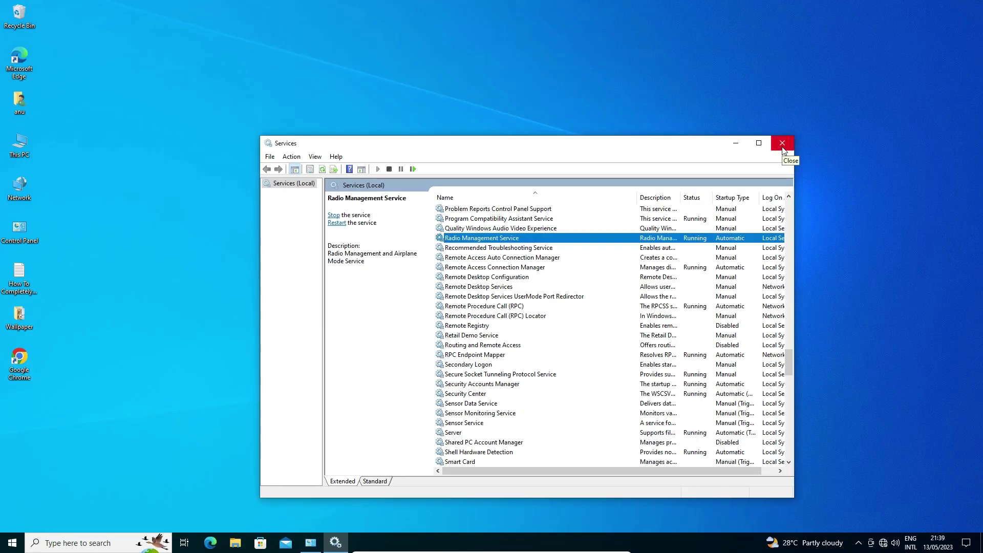
pyautogui.click(782, 144)
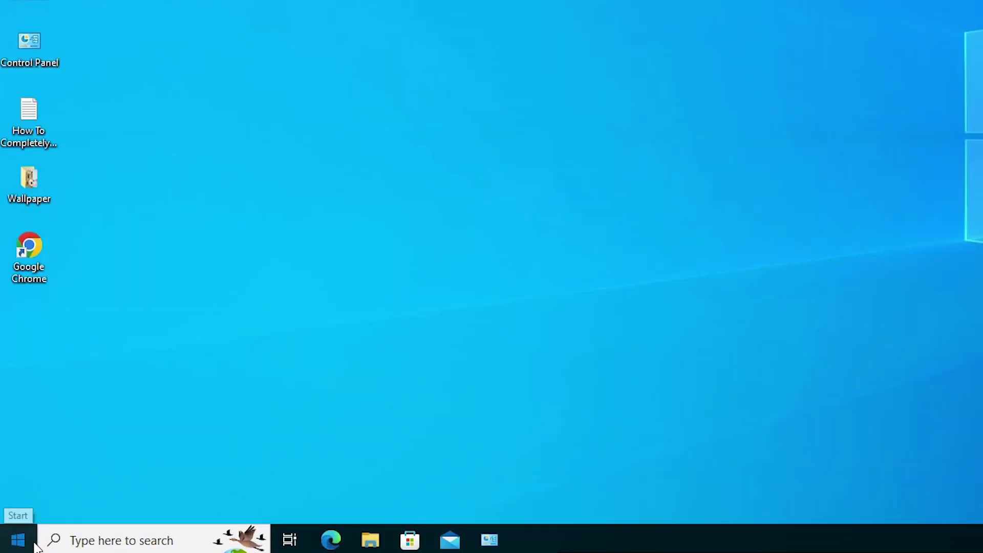
# - Search Start for 'device manager' and launch the Device Manager best match
pyautogui.click(18, 539)
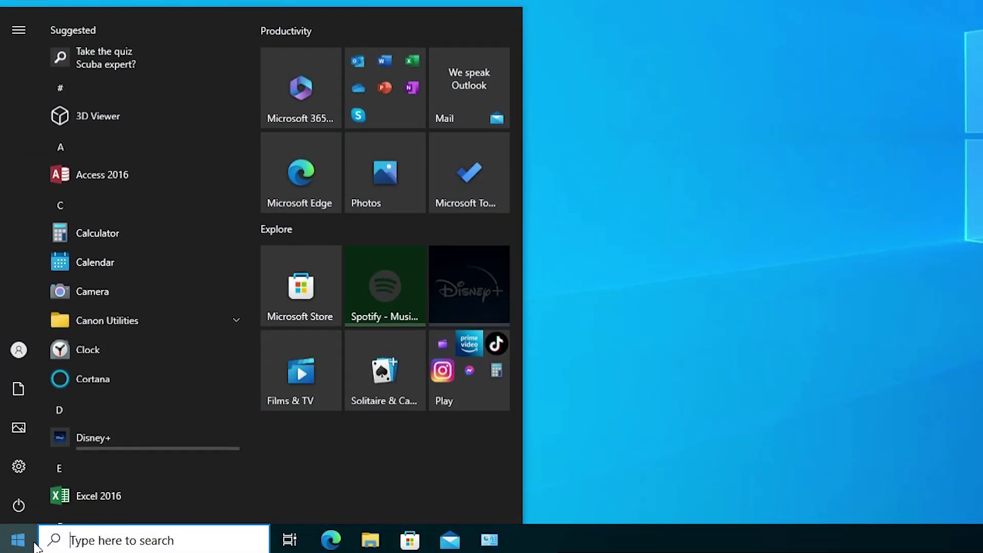
pyautogui.write('d')
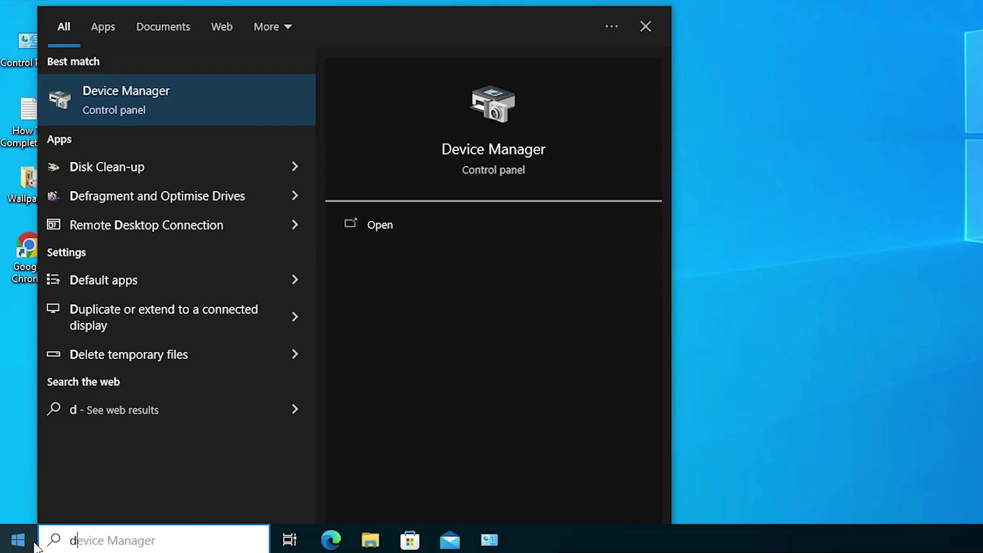
pyautogui.write('e')
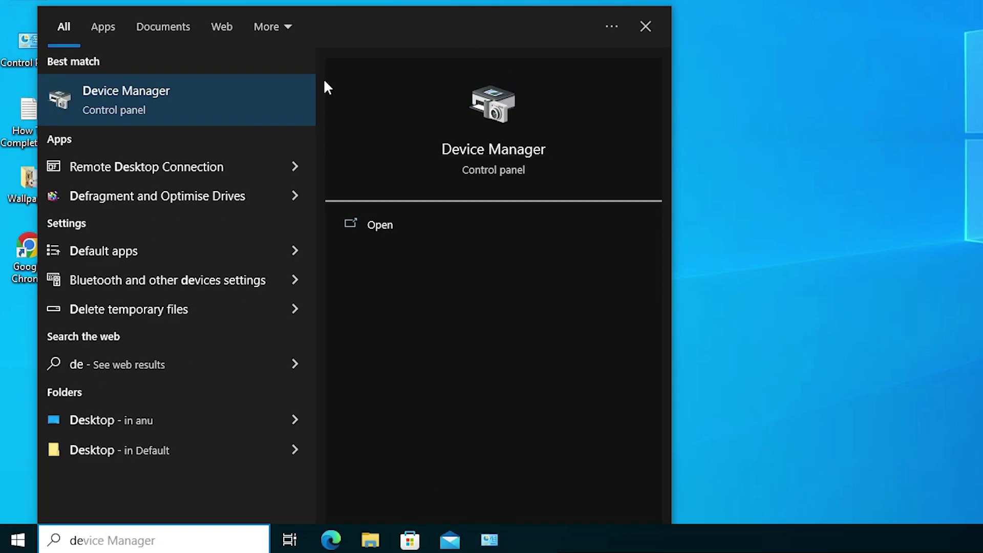
pyautogui.click(219, 112)
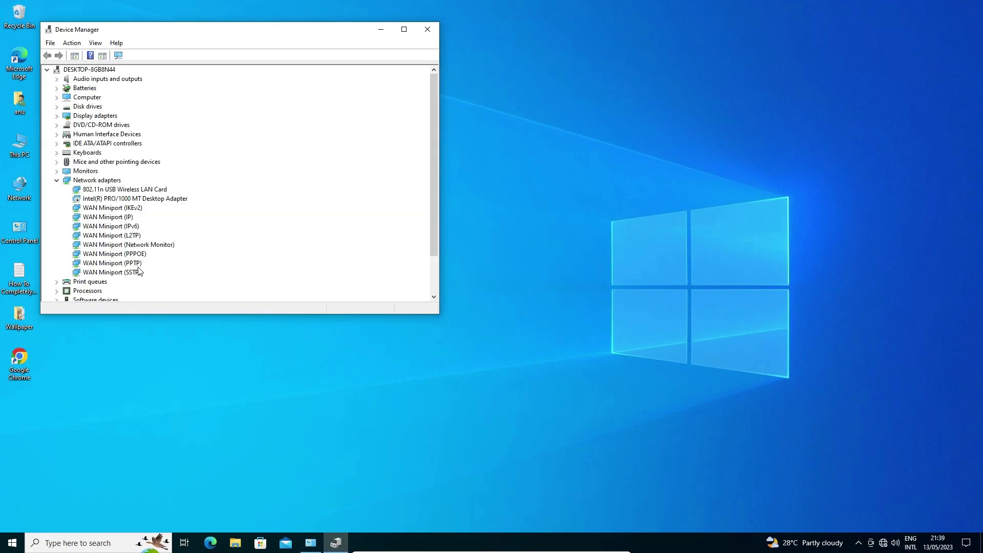
# - Center Device Manager, expand Network adapters, and right-click the 802.11n USB Wireless LAN Card
pyautogui.moveTo(242, 30); pyautogui.dragTo(480, 143)
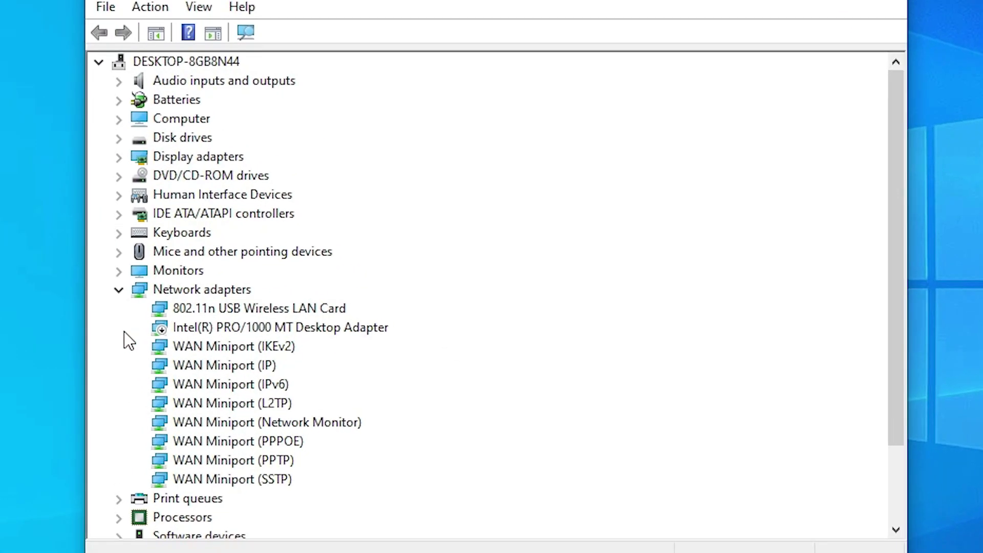
pyautogui.click(293, 289)
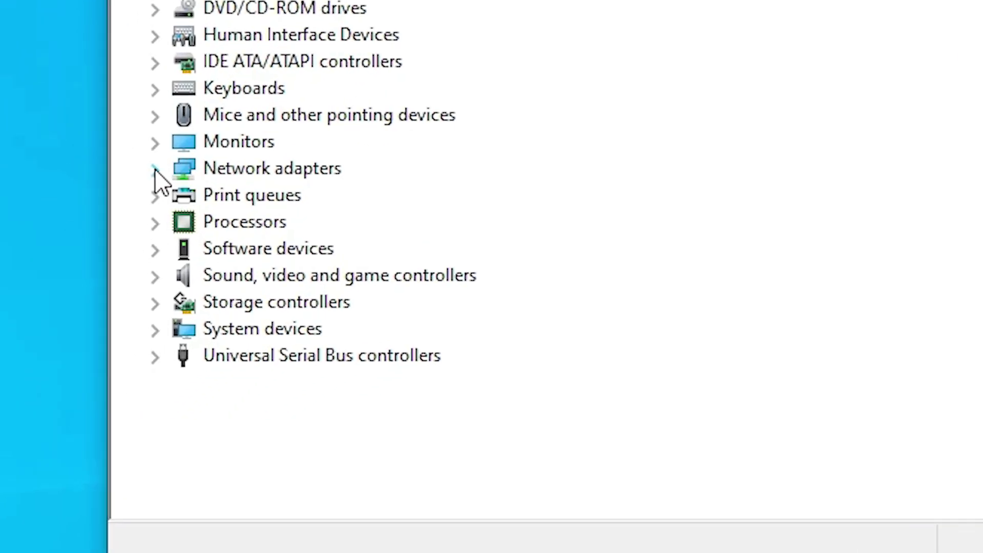
pyautogui.click(154, 169)
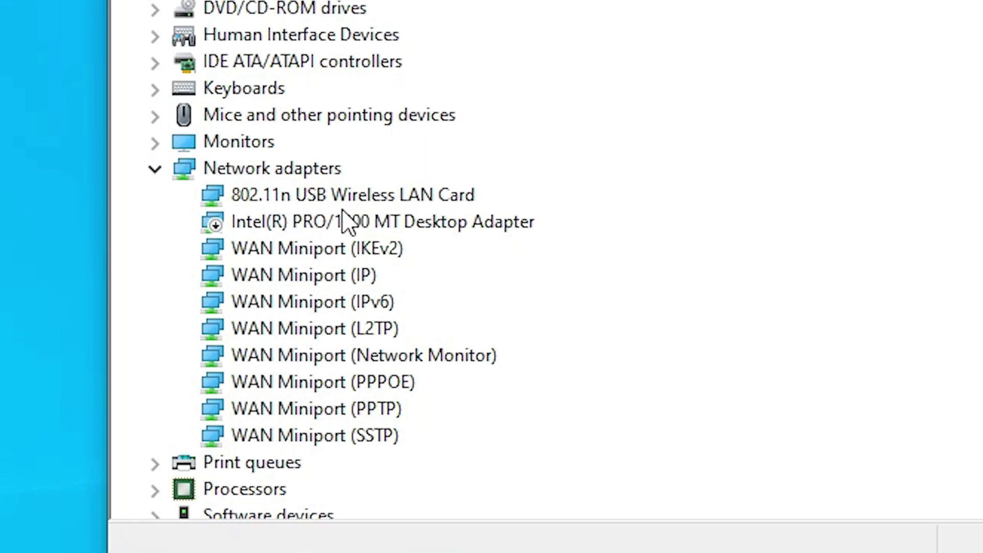
pyautogui.rightClick(385, 197)
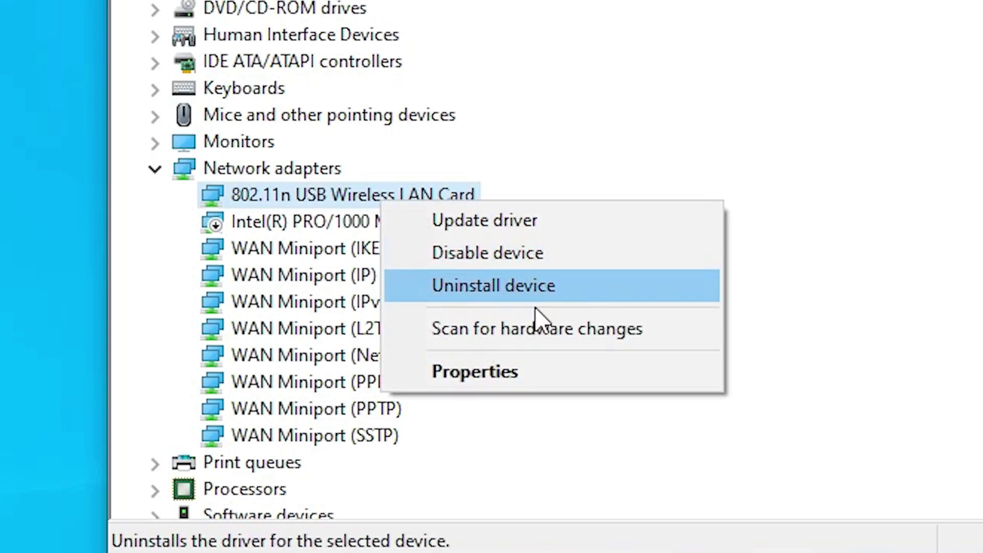
# - Uncheck 'Allow the computer to turn off this device to save power', confirm, and close Device Manager
pyautogui.click(523, 363)
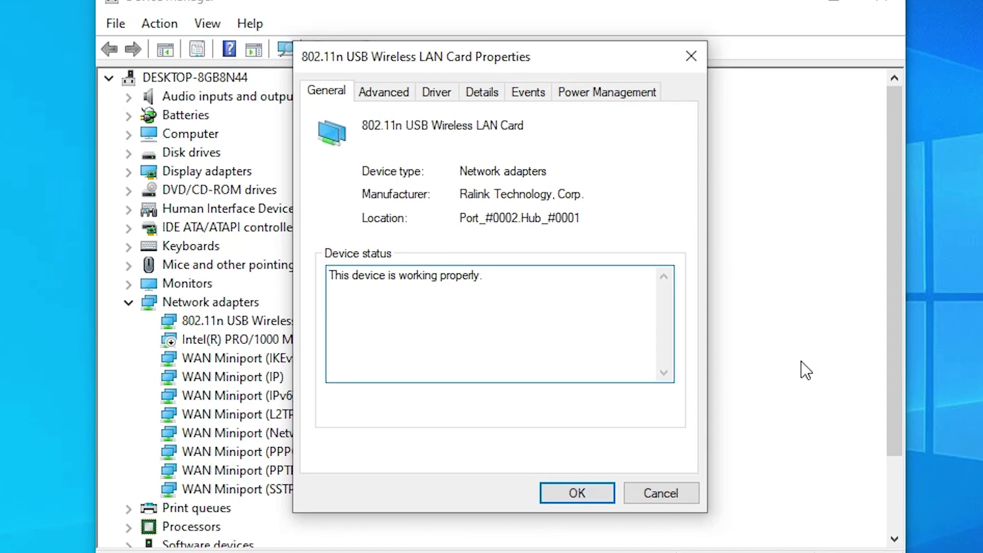
pyautogui.click(607, 92)
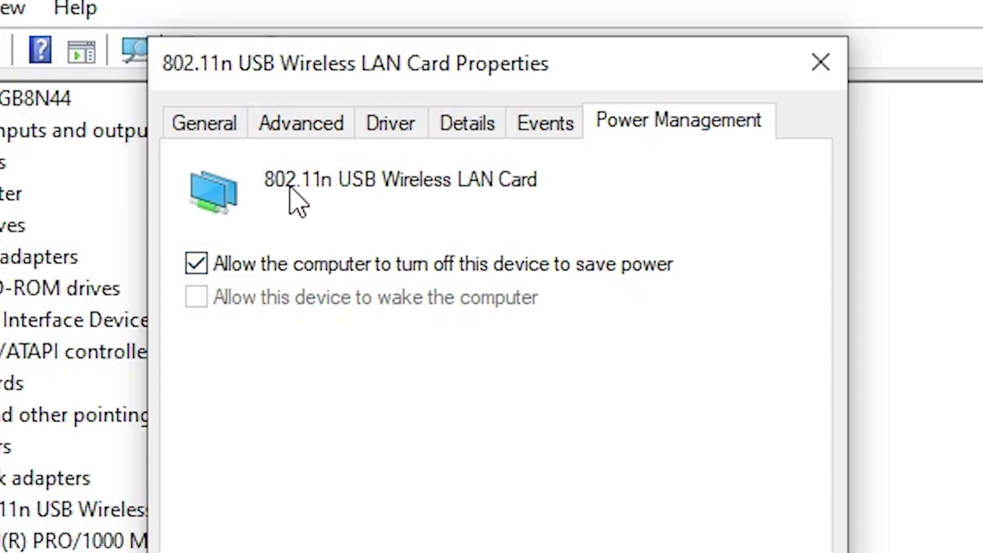
pyautogui.click(197, 264)
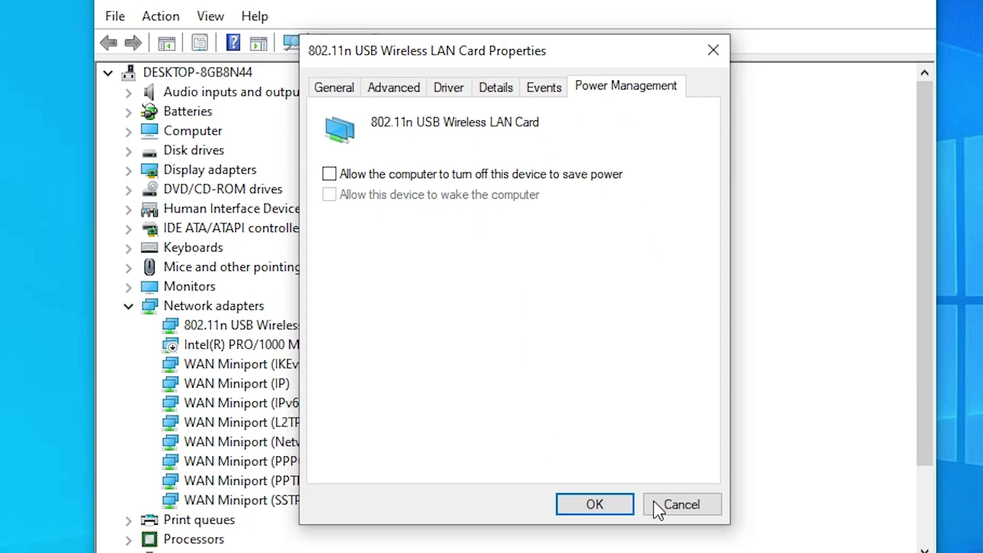
pyautogui.click(595, 505)
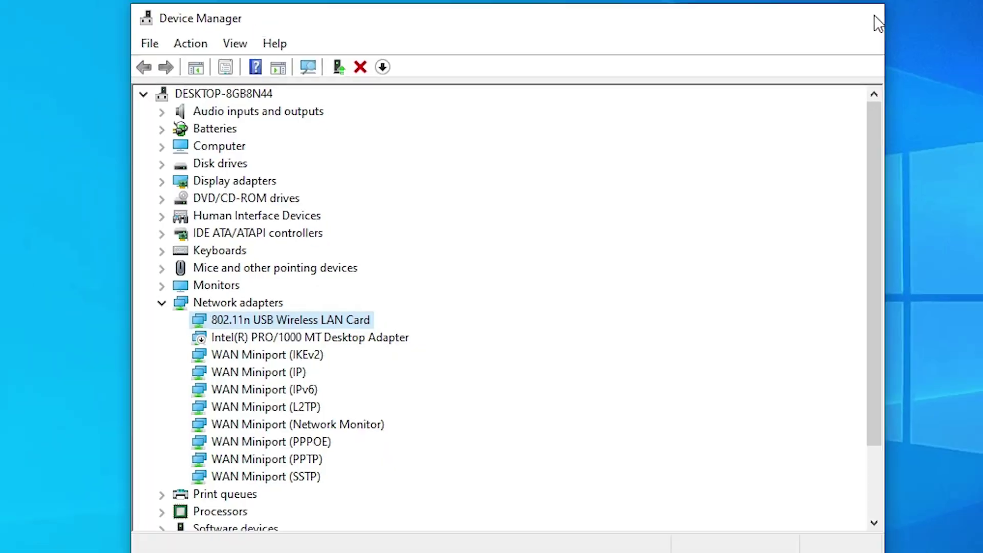
pyautogui.click(876, 22)
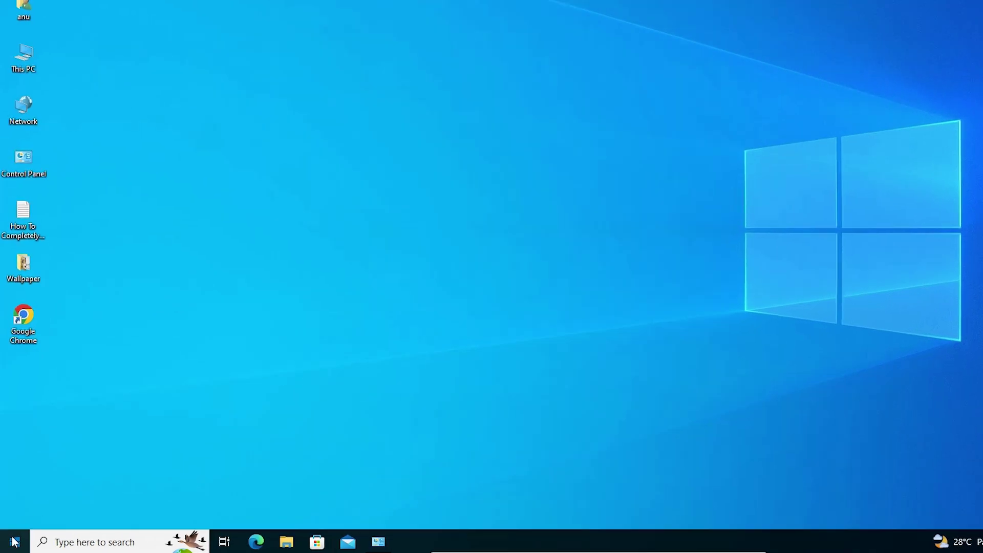
# - Search Start for 'set' and launch the Settings app from Best match
pyautogui.click(12, 543)
pyautogui.write('se')
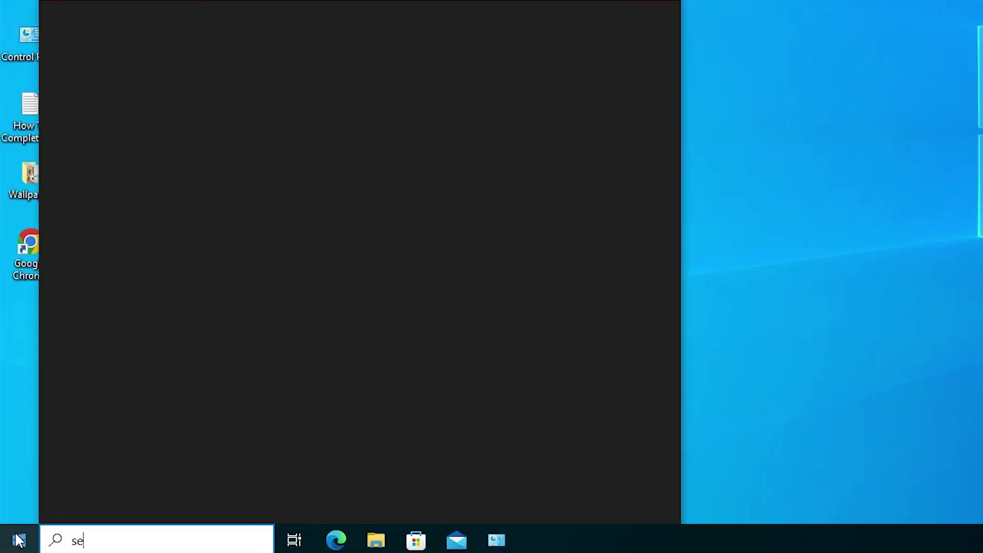
pyautogui.write('t')
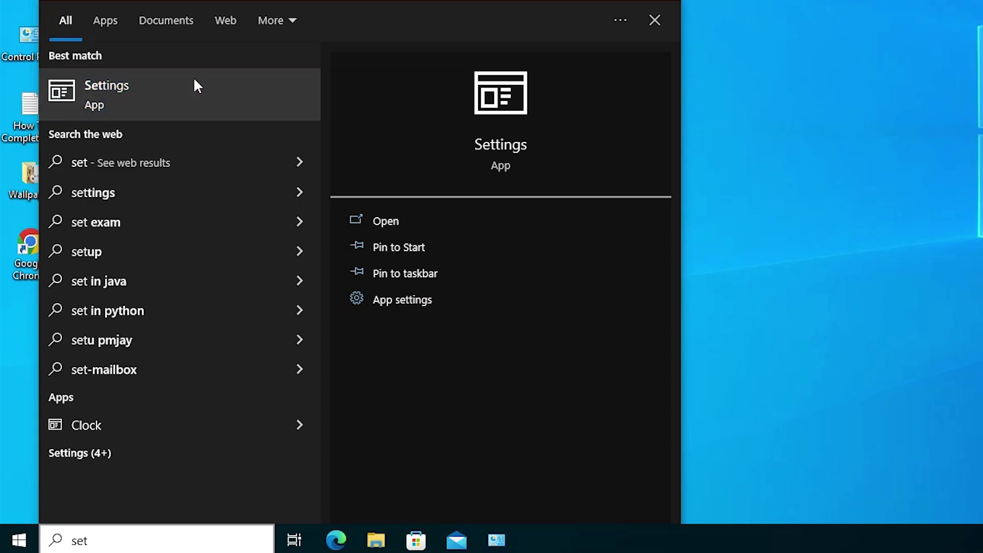
pyautogui.click(194, 85)
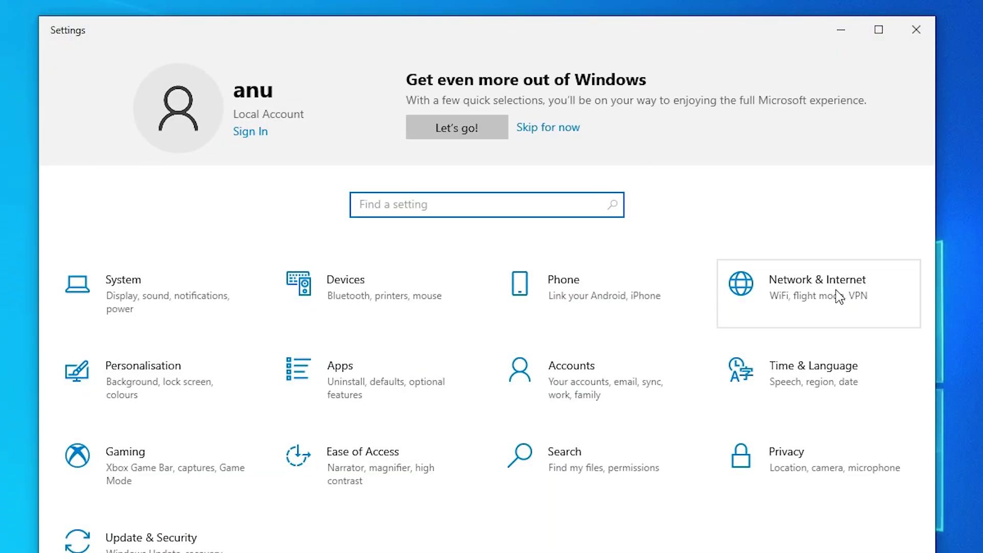
# - Confirm Flight mode is off and Wi-Fi on, then check the taskbar connection is secured
pyautogui.click(817, 285)
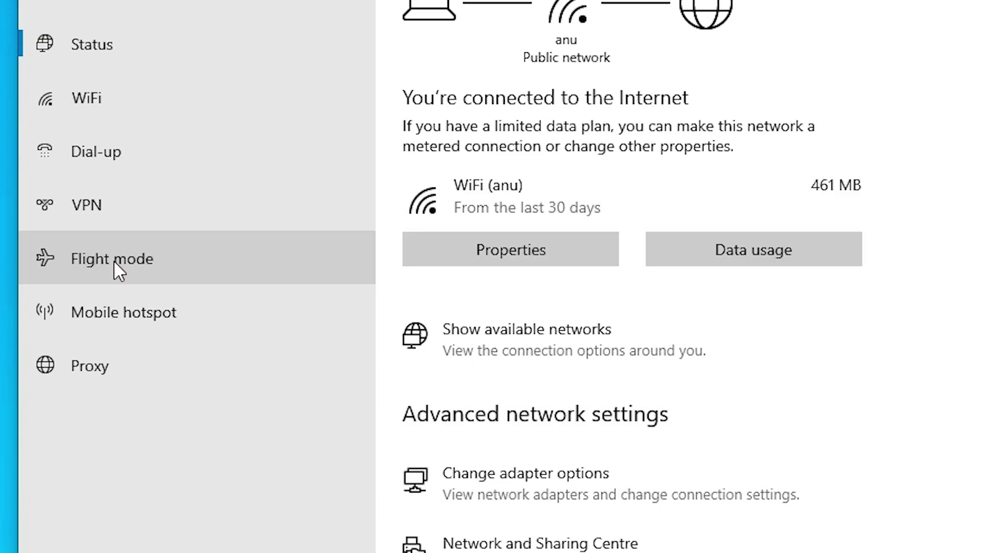
pyautogui.click(114, 260)
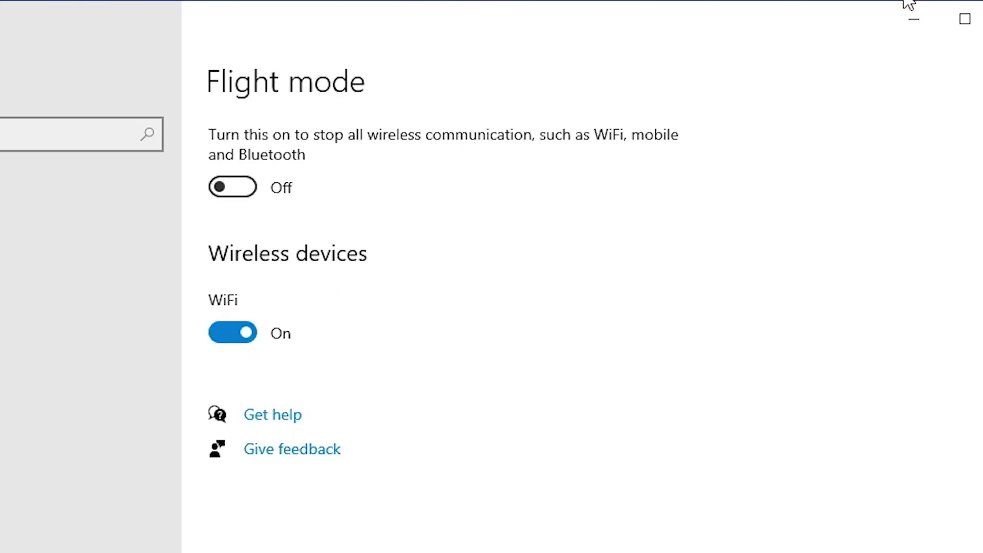
pyautogui.click(808, 535)
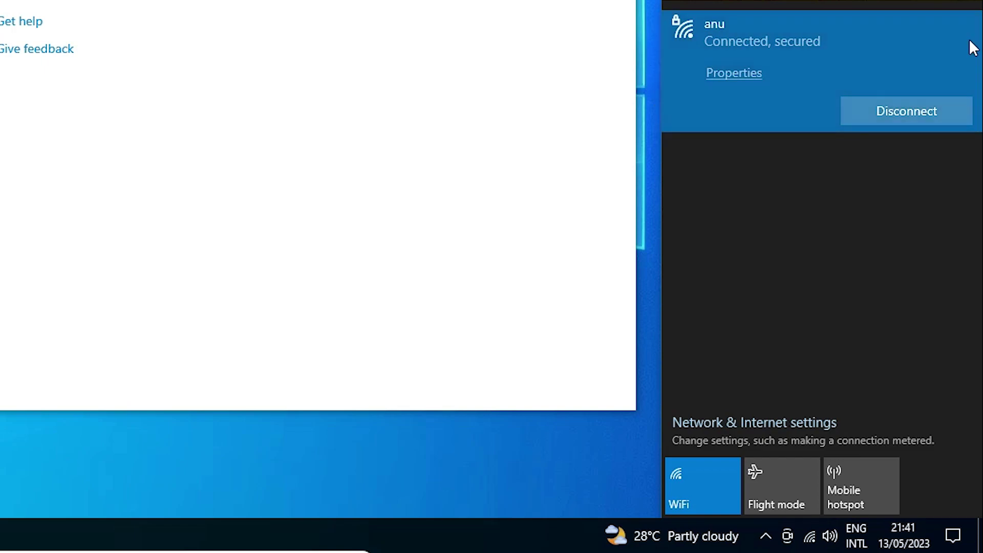
# - Dismiss the network flyout and close the Settings window
pyautogui.click(550, 99)
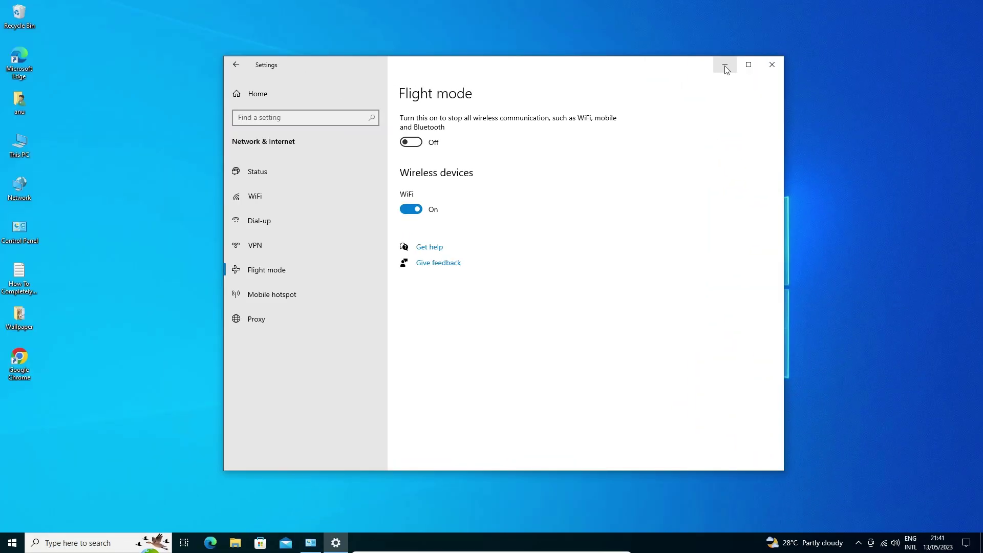
pyautogui.click(724, 65)
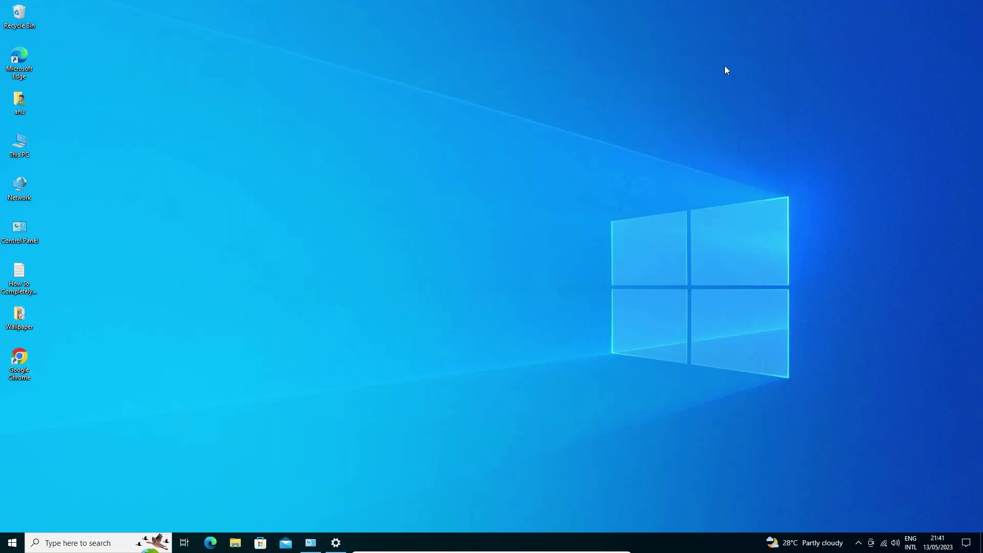